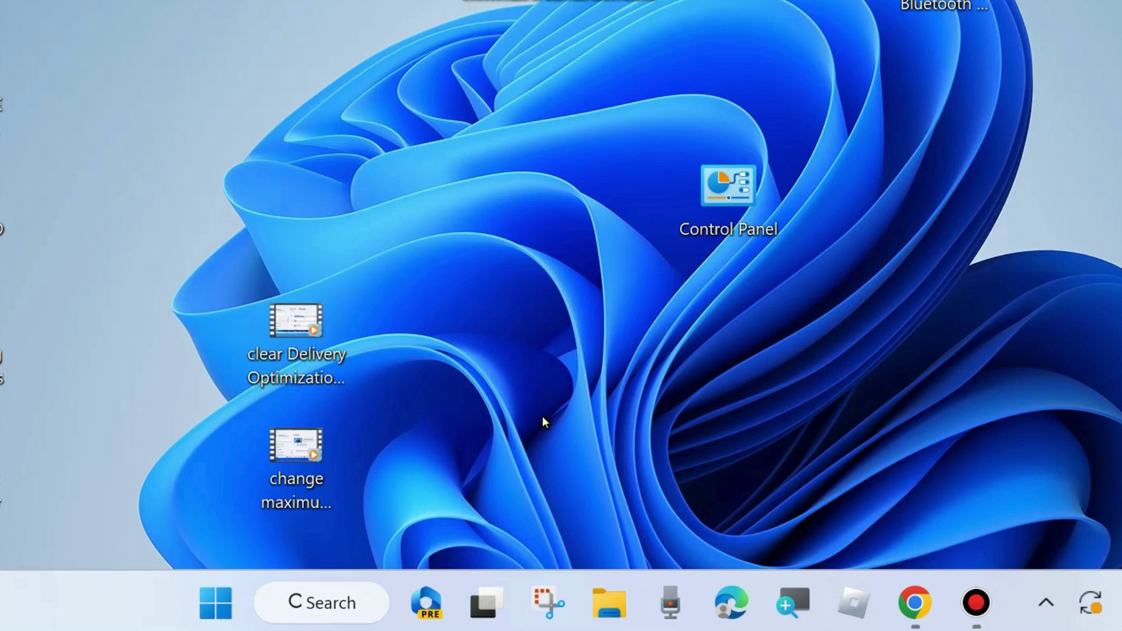
Search Windows for 'firewall' to find Windows Defender Firewall with Advanced Security
{"action": "left_click", "coordinate": [345, 605]}
{"action": "type", "text": "fi"}
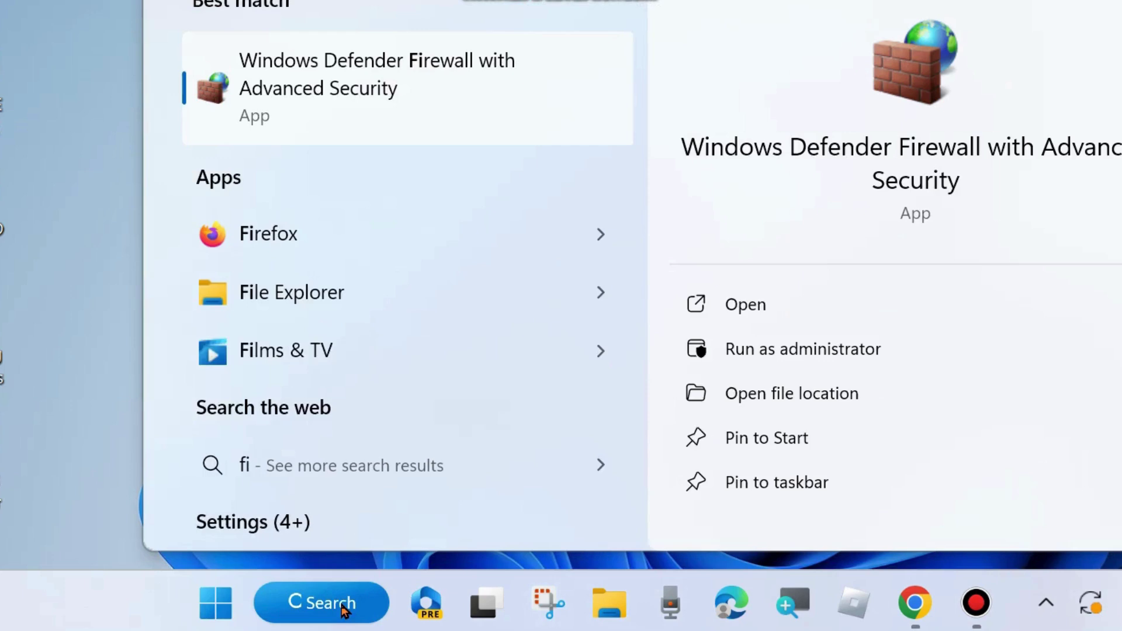
{"action": "type", "text": "rewall"}
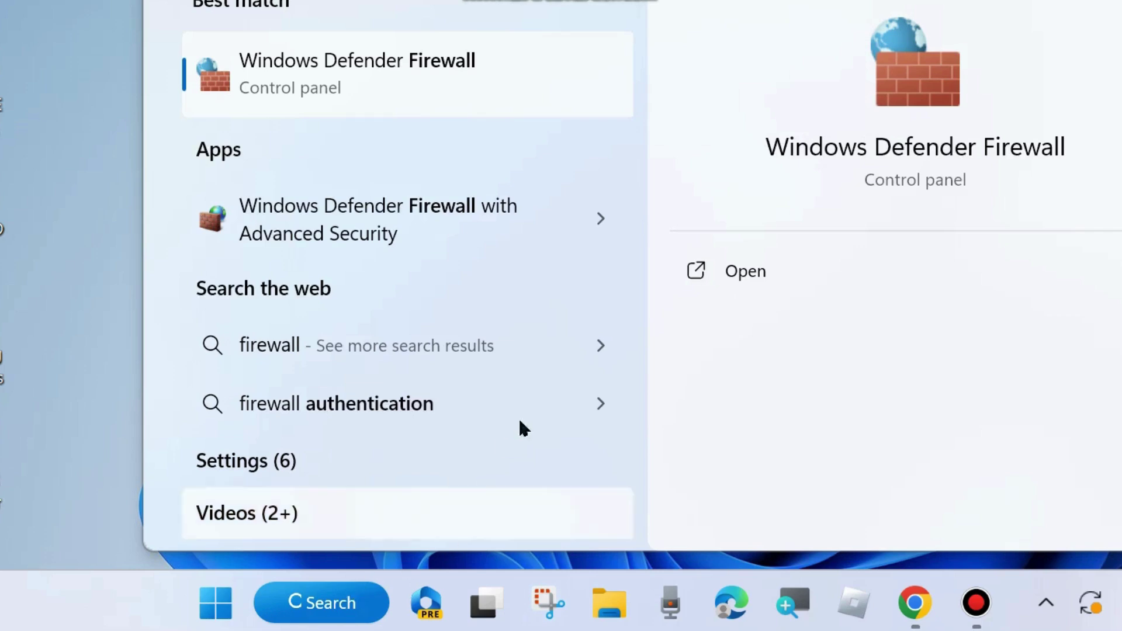
Launch Windows Defender Firewall with Advanced Security and maximize its window
{"action": "left_click", "coordinate": [419, 226]}
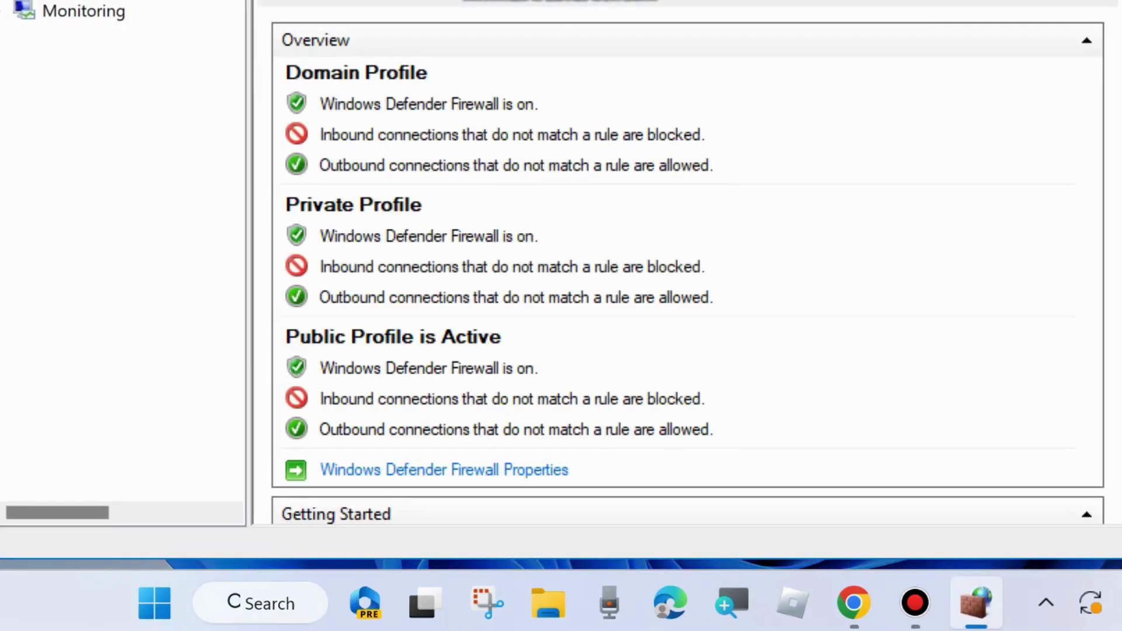
{"action": "key", "text": "super+Up"}
{"action": "left_click_drag", "start_coordinate": [581, 25], "coordinate": [583, 80]}
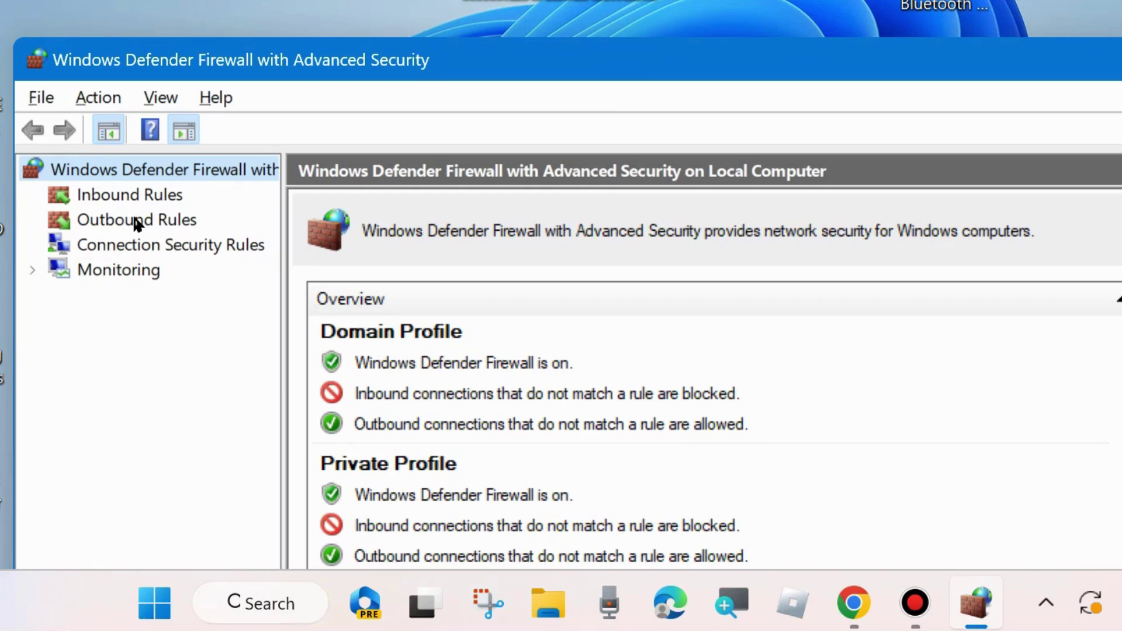
Show Outbound Rules and start the New Outbound Rule Wizard
{"action": "left_click", "coordinate": [136, 221]}
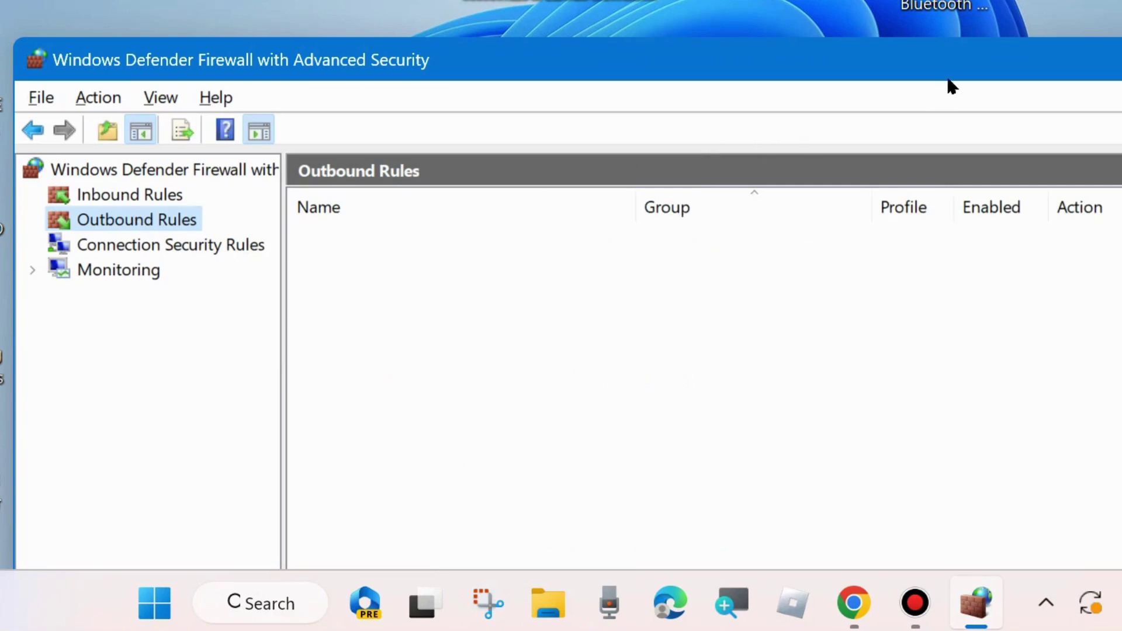
{"action": "left_click_drag", "start_coordinate": [1044, 61], "coordinate": [596, 64]}
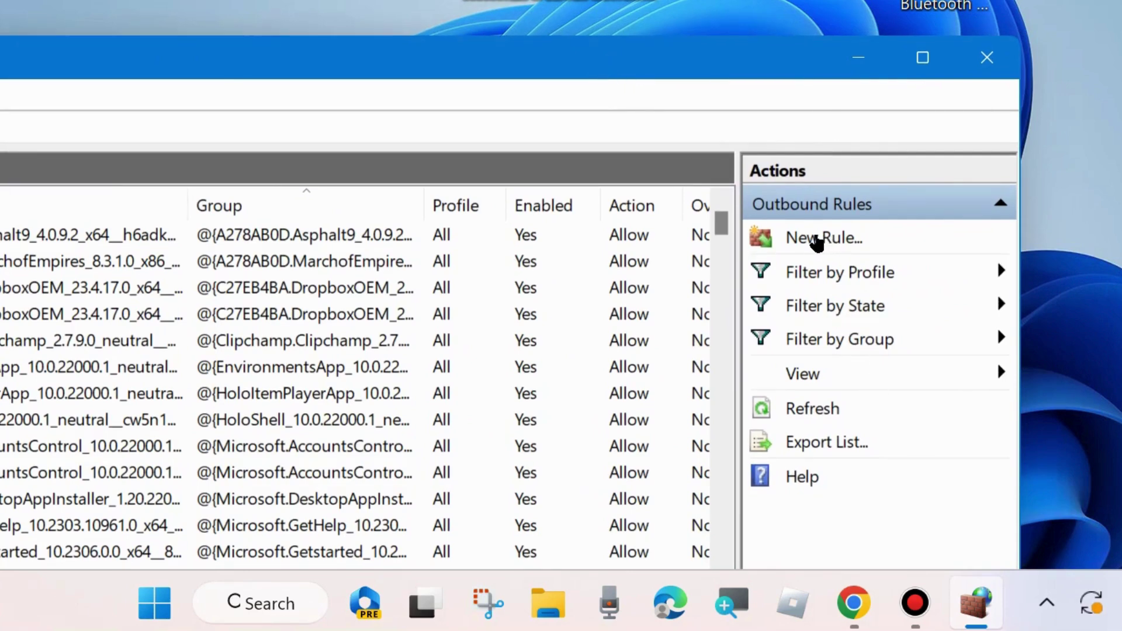
{"action": "left_click", "coordinate": [816, 242]}
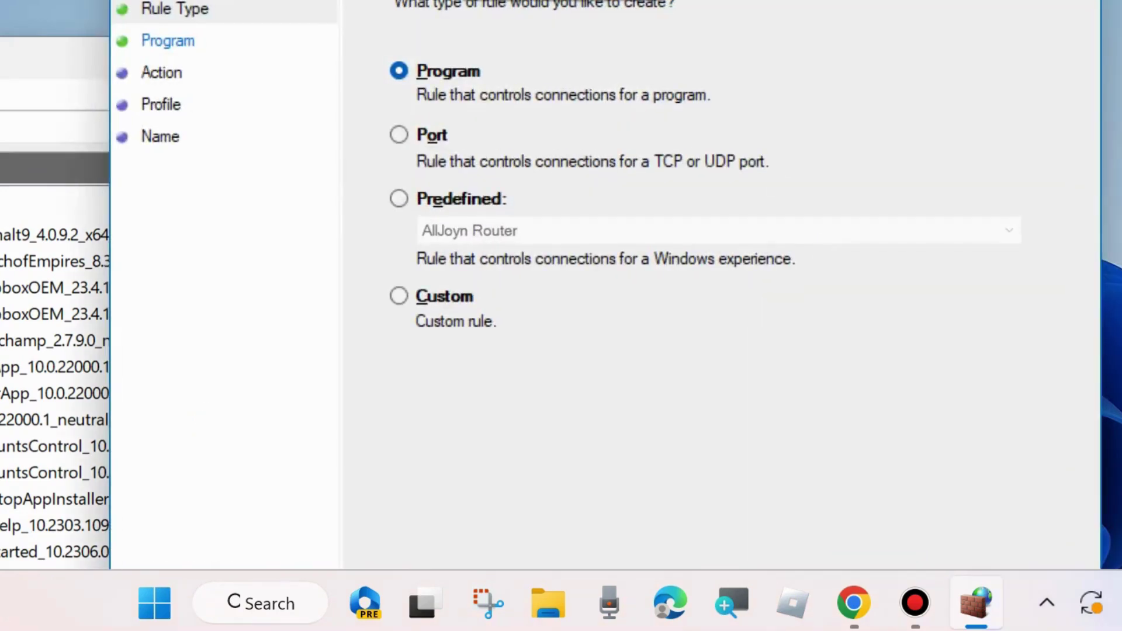
At the wizard's Program step, choose 'This program path' and browse for the program file
{"action": "left_click_drag", "start_coordinate": [551, 0], "coordinate": [630, 47]}
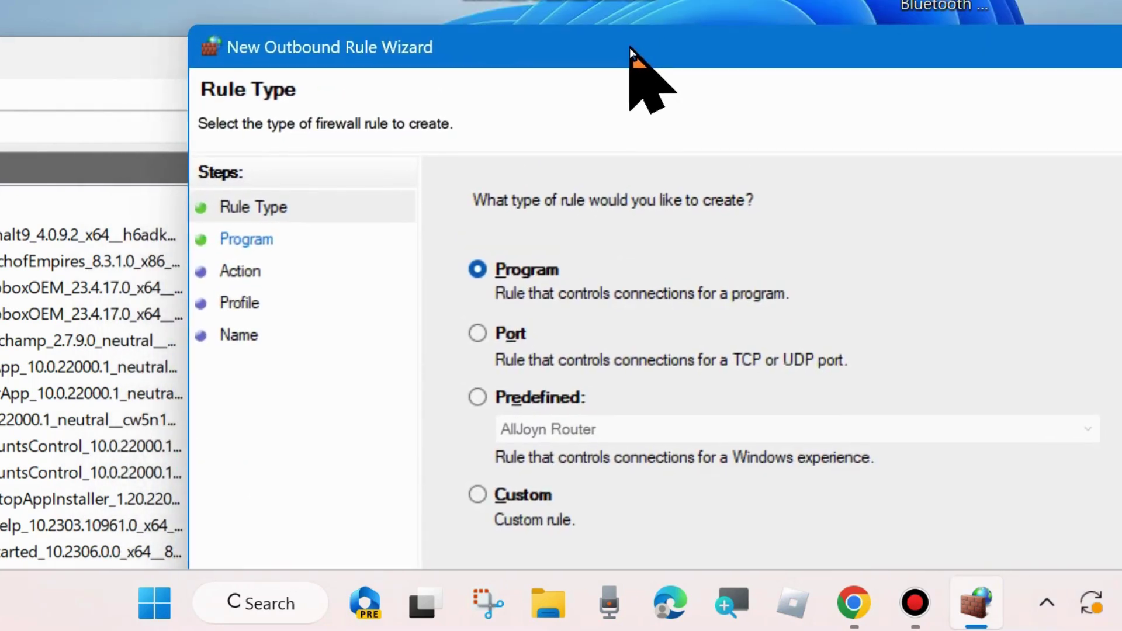
{"action": "left_click", "coordinate": [240, 245]}
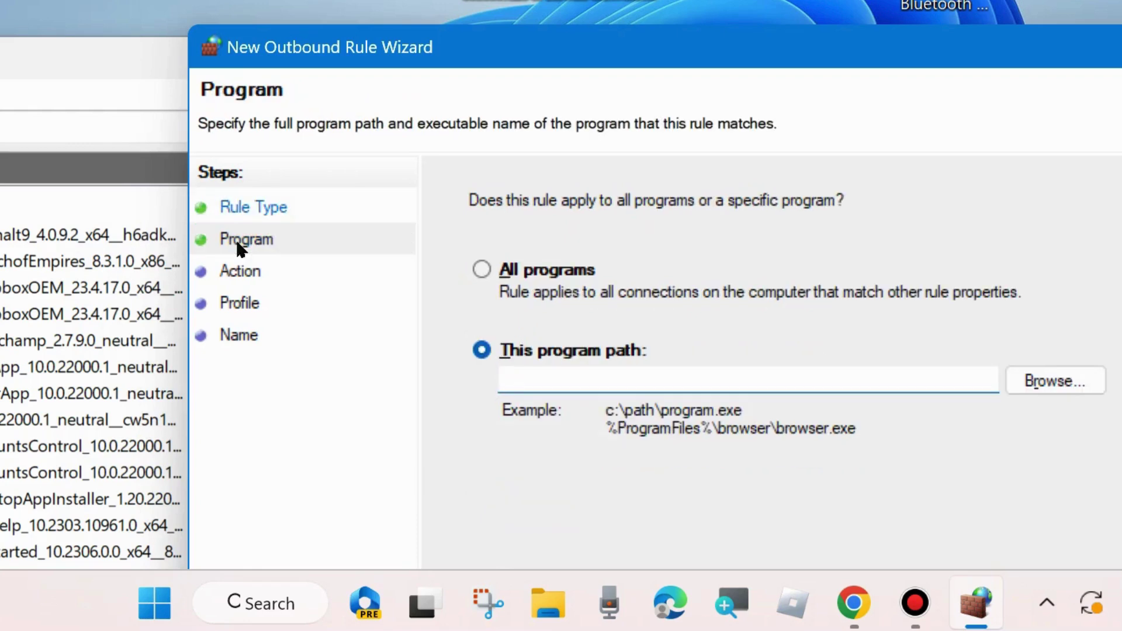
{"action": "left_click", "coordinate": [483, 356]}
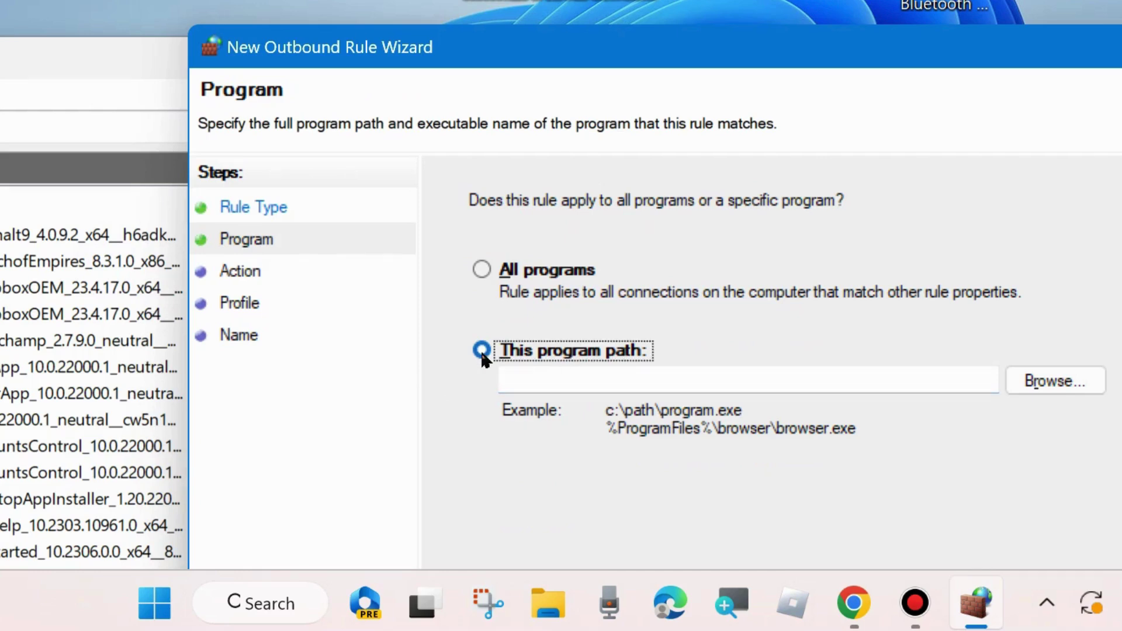
{"action": "left_click", "coordinate": [1039, 386]}
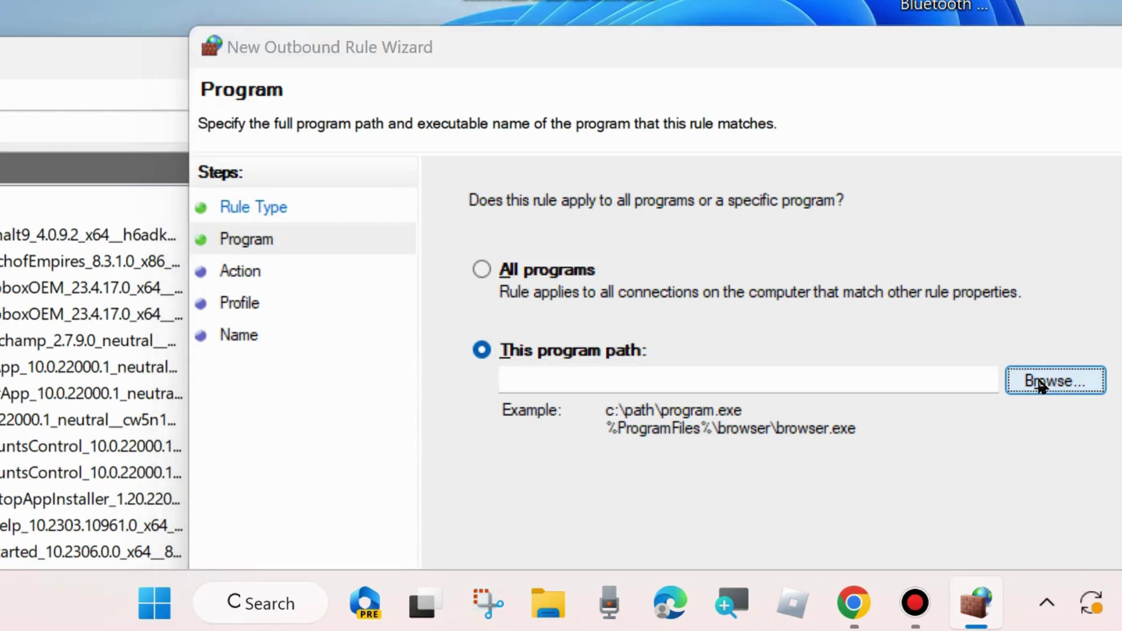
Browse from Windows (C:) through Program Files into the WindowsApps folder
{"action": "left_click_drag", "start_coordinate": [811, 0], "coordinate": [701, 70]}
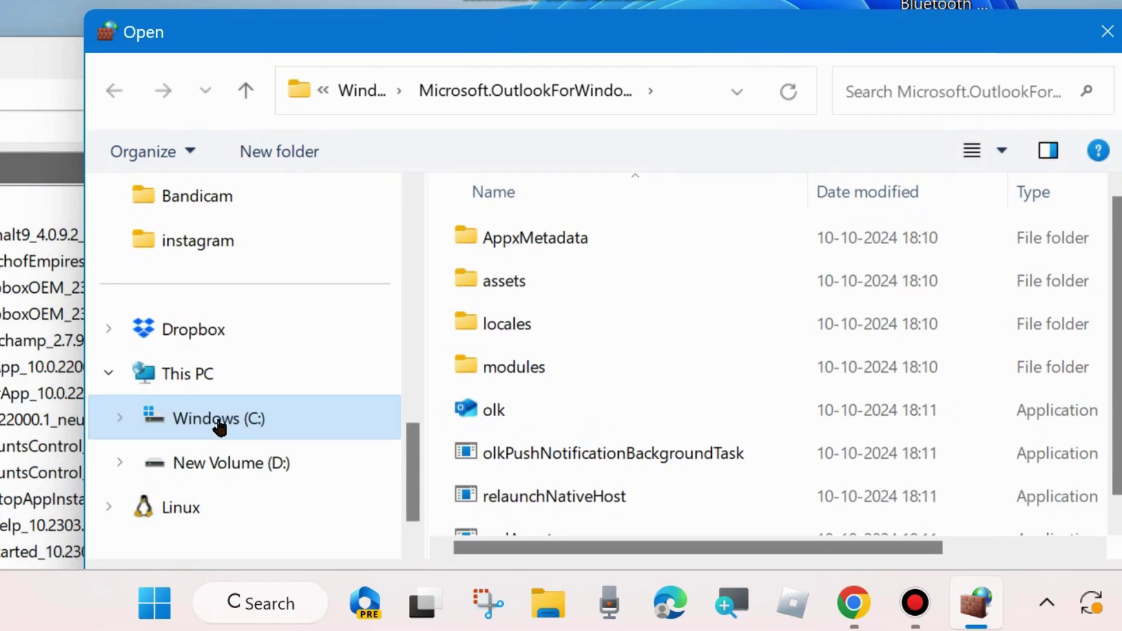
{"action": "left_click", "coordinate": [218, 426]}
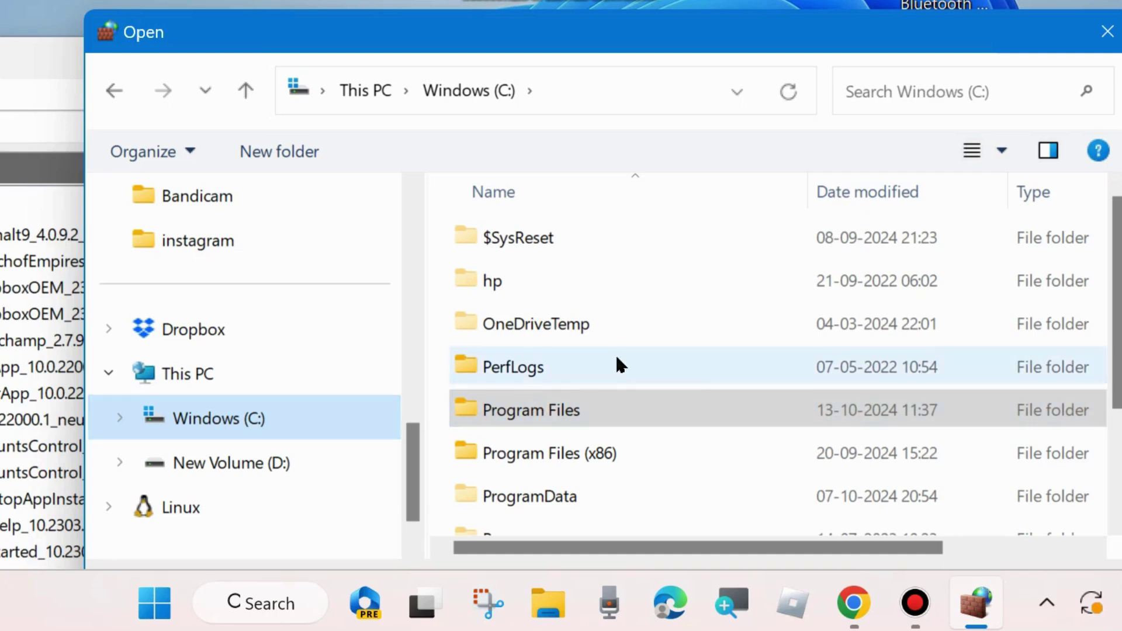
{"action": "left_click", "coordinate": [534, 414]}
{"action": "double_click", "coordinate": [534, 412]}
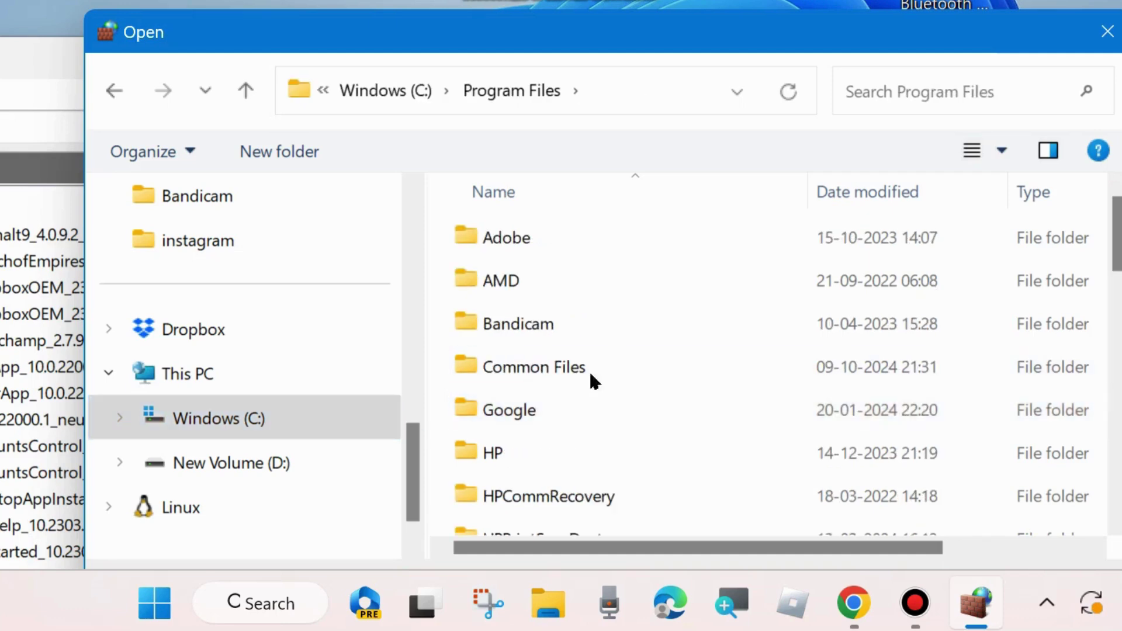
{"action": "scroll", "coordinate": [602, 348], "scroll_direction": "down", "scroll_amount": 5}
{"action": "scroll", "coordinate": [603, 350], "scroll_direction": "down", "scroll_amount": 3}
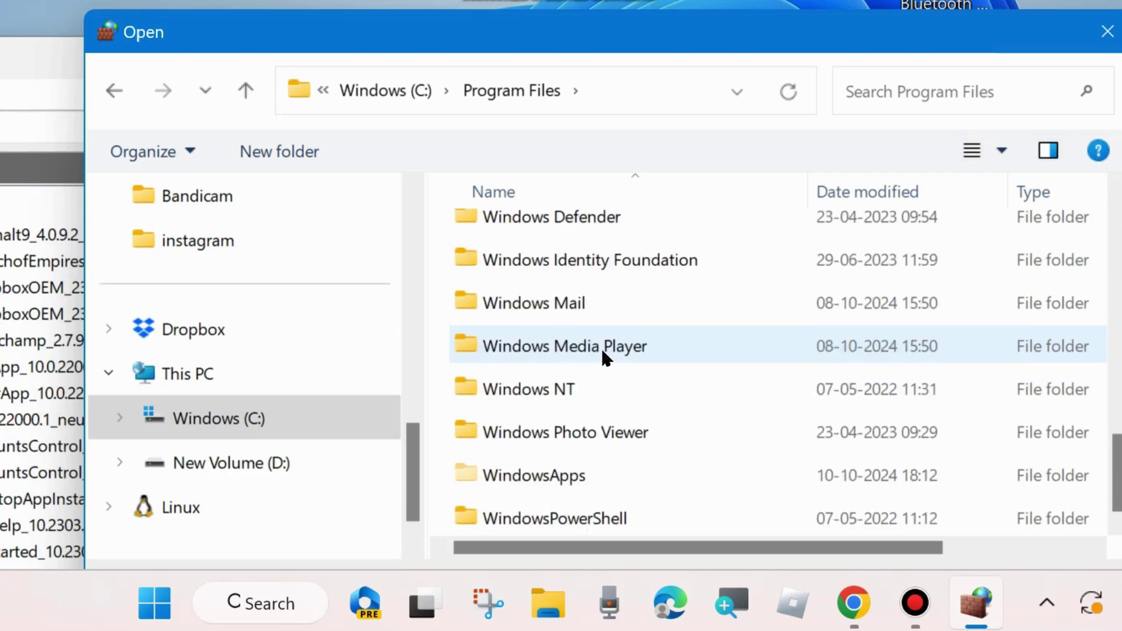
{"action": "double_click", "coordinate": [537, 484]}
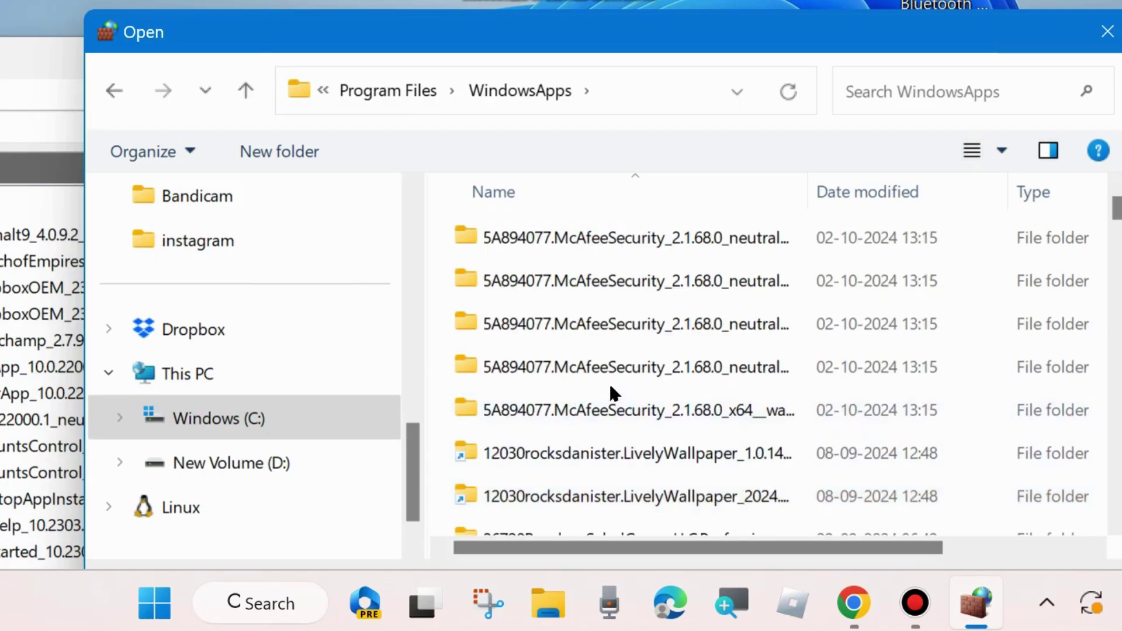
Open the Microsoft.OutlookForWindows folder and choose olk as the rule's program
{"action": "scroll", "coordinate": [611, 392], "scroll_direction": "down", "scroll_amount": 3}
{"action": "scroll", "coordinate": [611, 391], "scroll_direction": "down", "scroll_amount": 20}
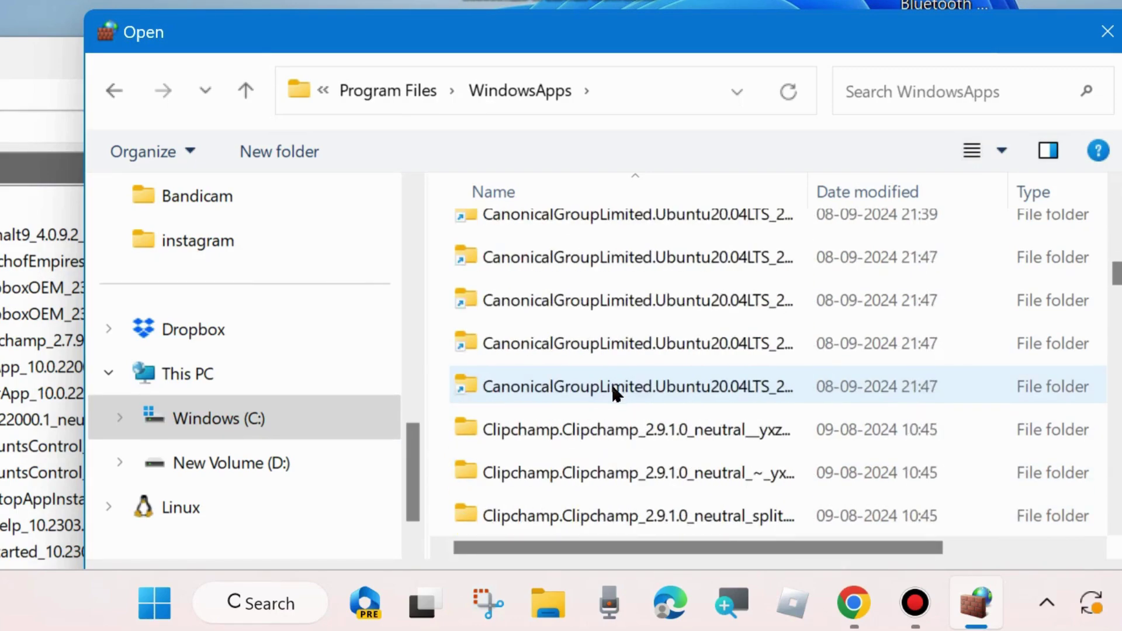
{"action": "scroll", "coordinate": [619, 393], "scroll_direction": "down", "scroll_amount": 7}
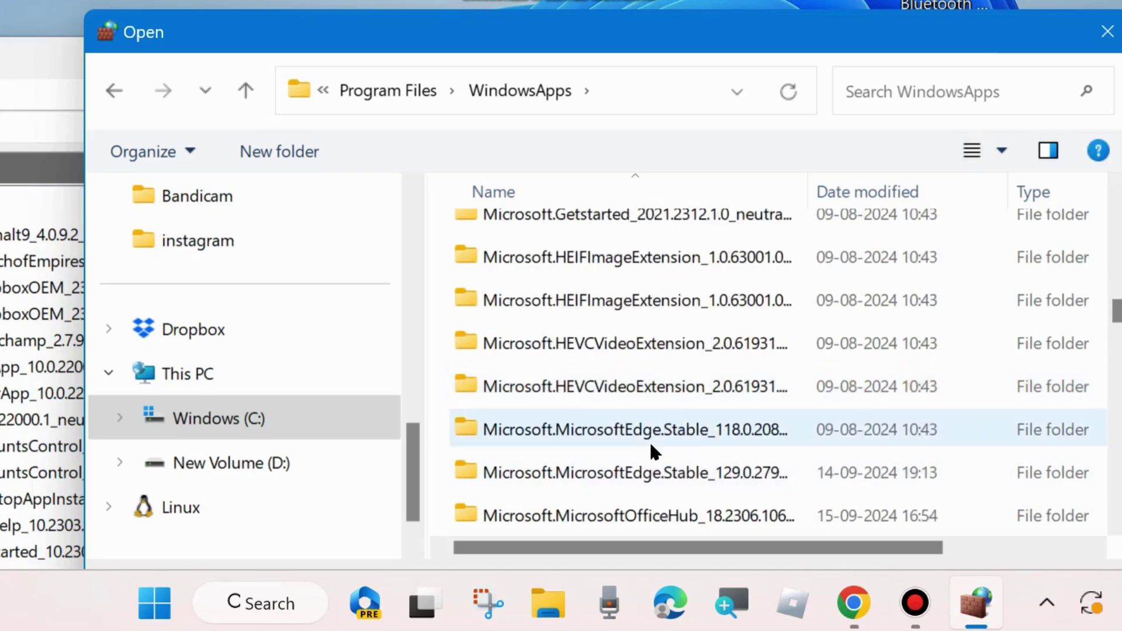
{"action": "scroll", "coordinate": [651, 451], "scroll_direction": "down", "scroll_amount": 5}
{"action": "scroll", "coordinate": [650, 440], "scroll_direction": "down", "scroll_amount": 12}
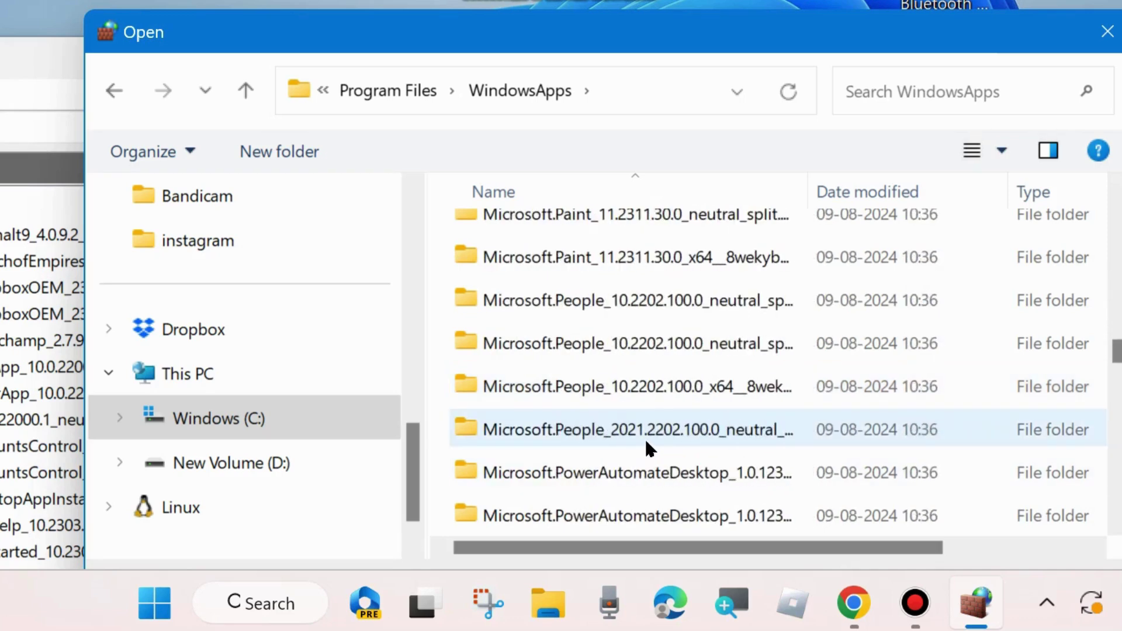
{"action": "scroll", "coordinate": [612, 379], "scroll_direction": "up", "scroll_amount": 3}
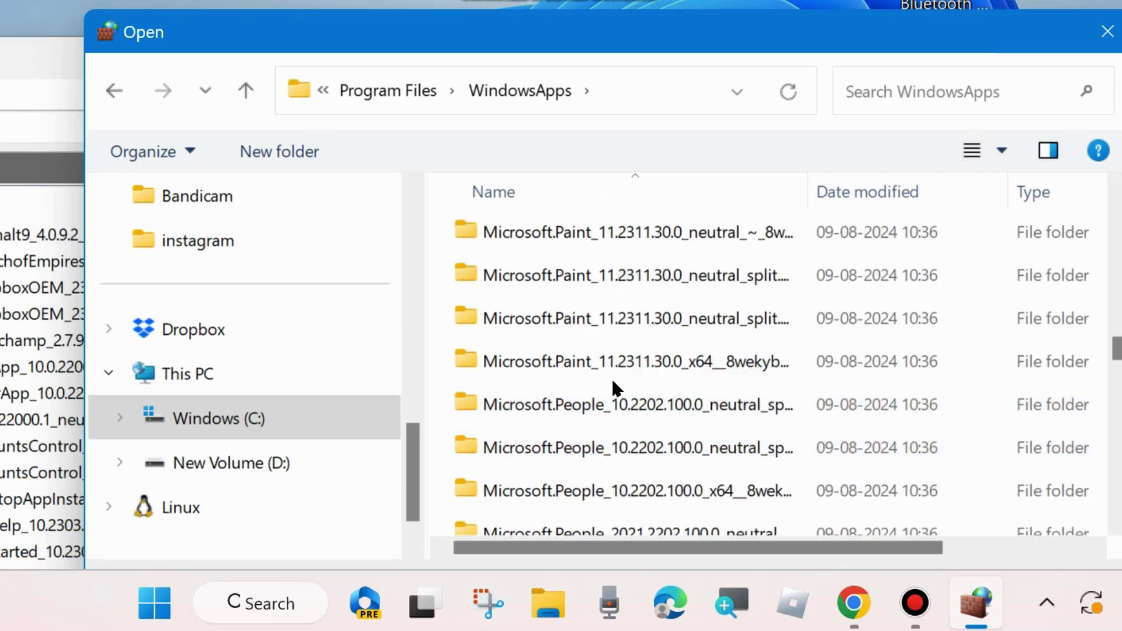
{"action": "scroll", "coordinate": [612, 378], "scroll_direction": "up", "scroll_amount": 7}
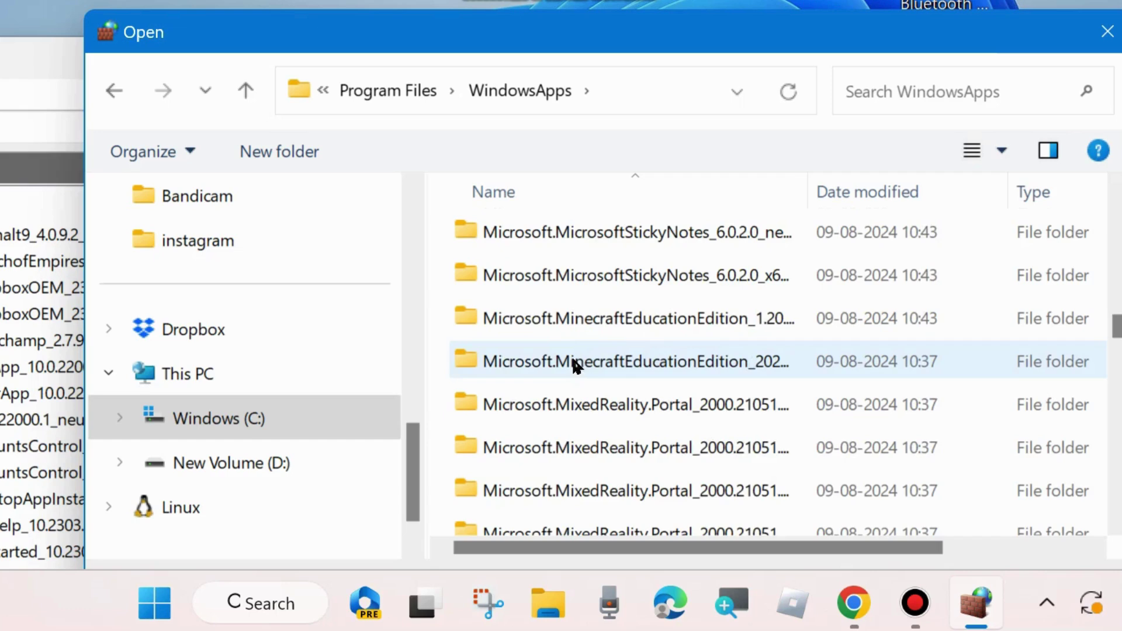
{"action": "scroll", "coordinate": [611, 374], "scroll_direction": "down", "scroll_amount": 3}
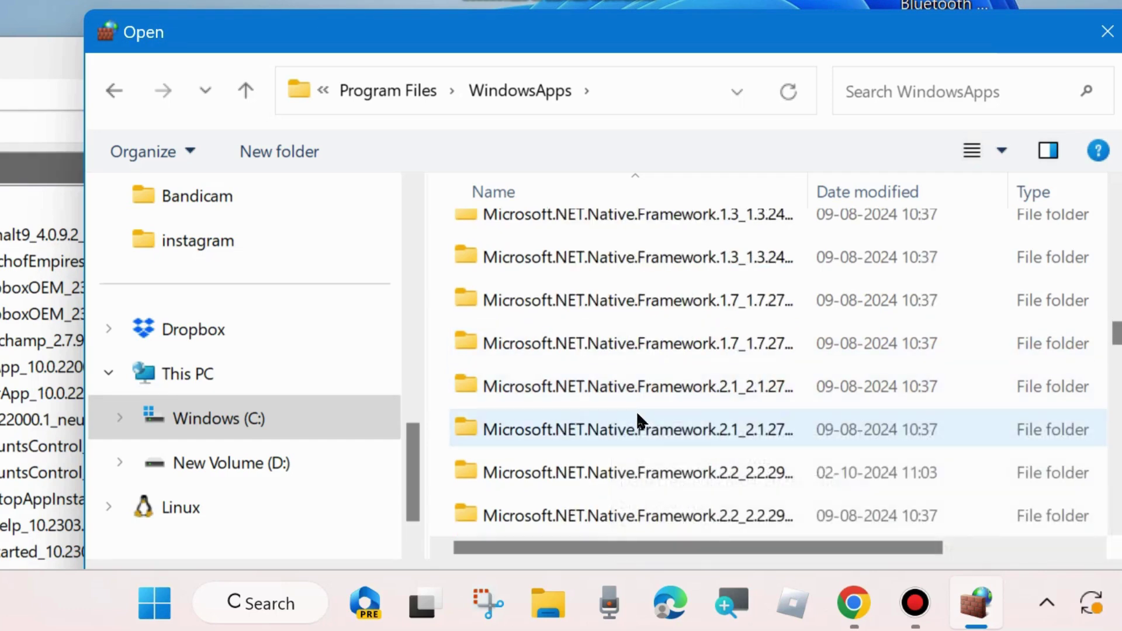
{"action": "scroll", "coordinate": [636, 411], "scroll_direction": "down", "scroll_amount": 2}
{"action": "scroll", "coordinate": [636, 412], "scroll_direction": "down", "scroll_amount": 2}
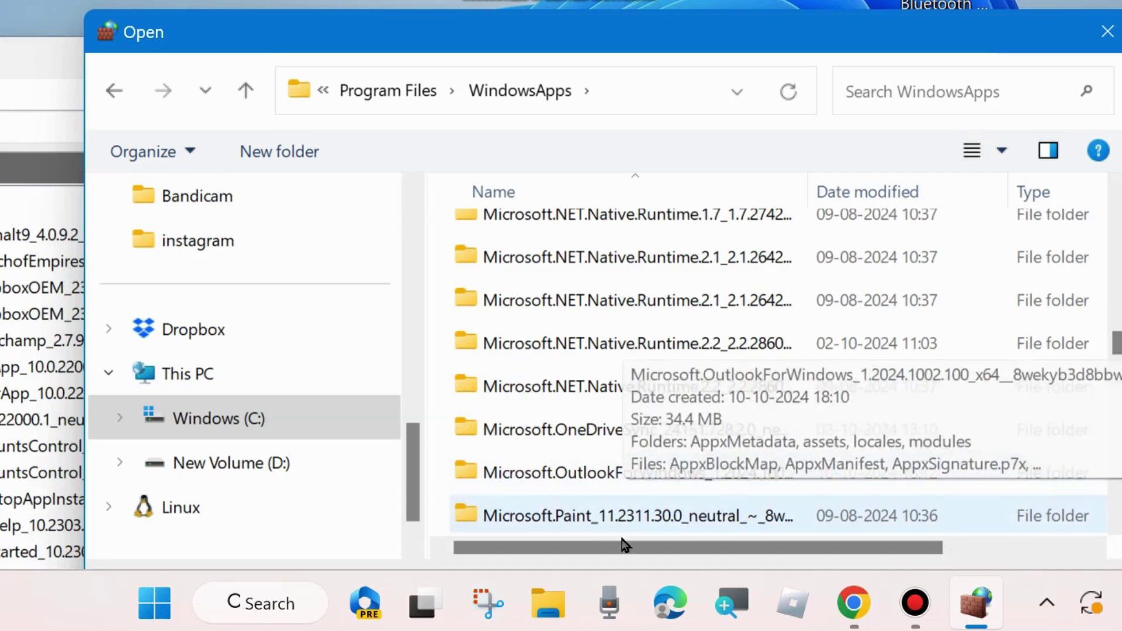
{"action": "double_click", "coordinate": [552, 474]}
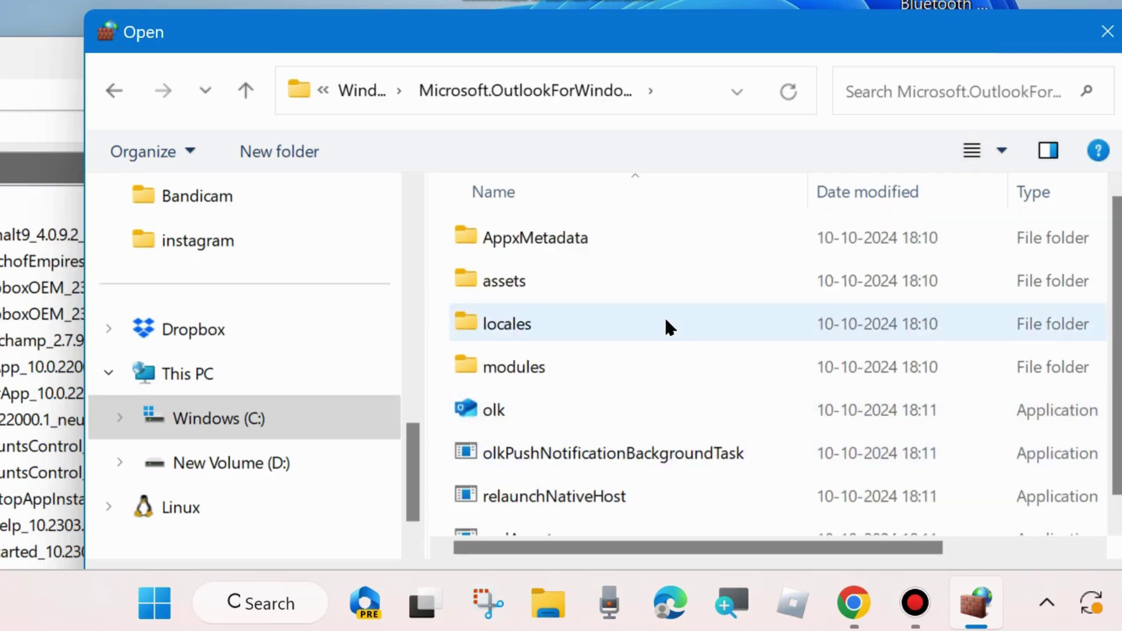
{"action": "scroll", "coordinate": [665, 322], "scroll_direction": "down", "scroll_amount": 1}
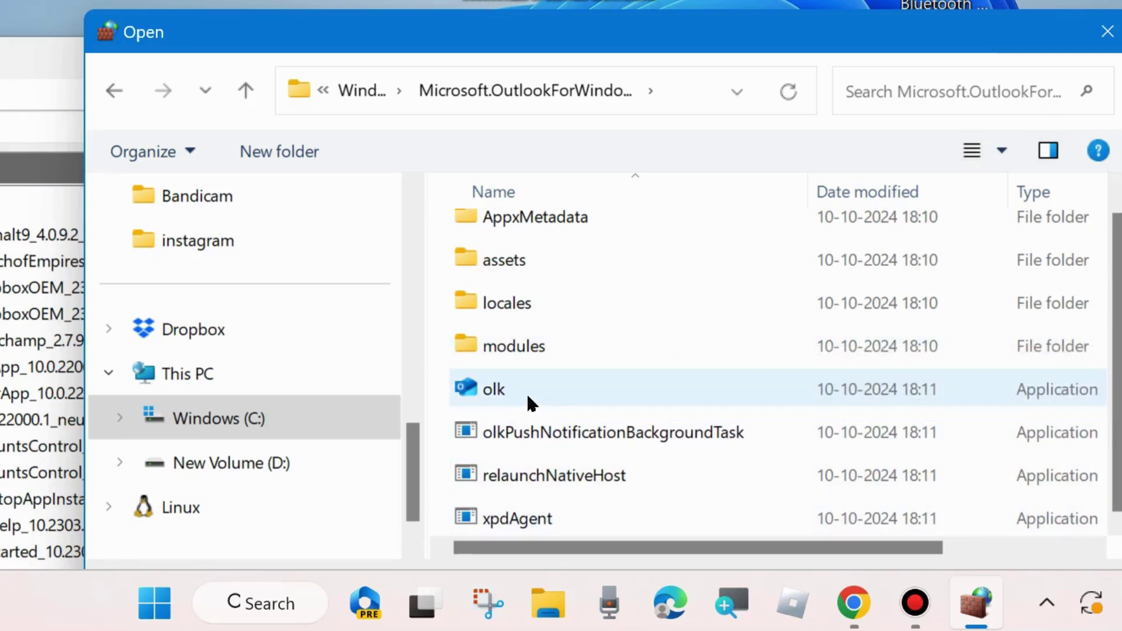
{"action": "double_click", "coordinate": [493, 392]}
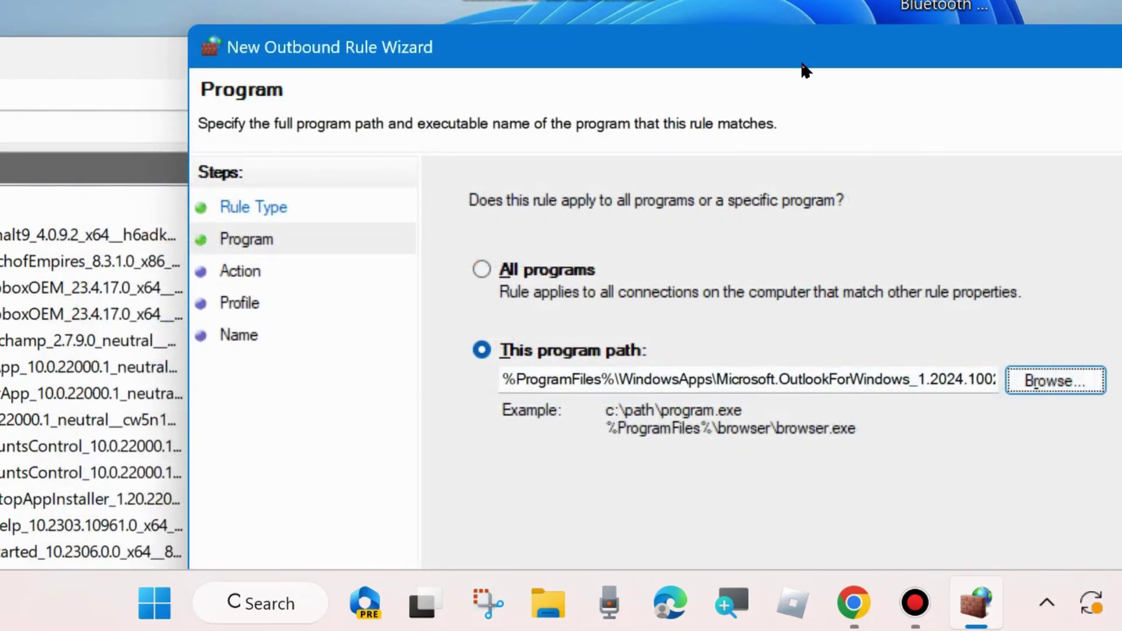
Keep 'Block the connection' as the action and reach the Profile step with Domain, Private, Public checked
{"action": "left_click_drag", "start_coordinate": [782, 52], "coordinate": [750, 0]}
{"action": "left_click", "coordinate": [951, 560]}
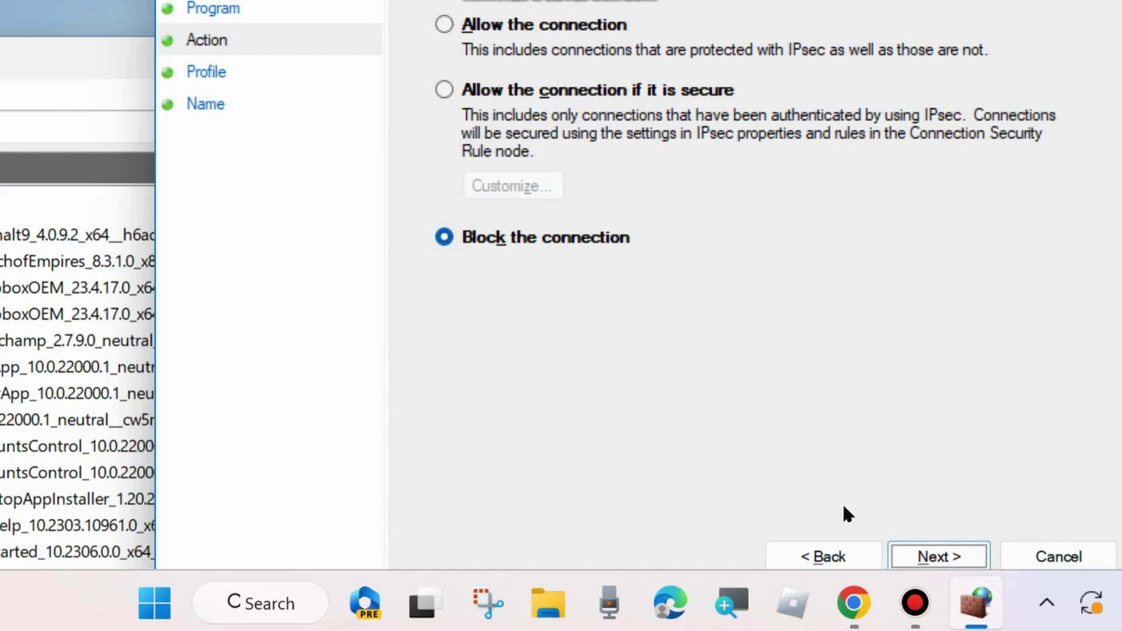
{"action": "left_click", "coordinate": [939, 560]}
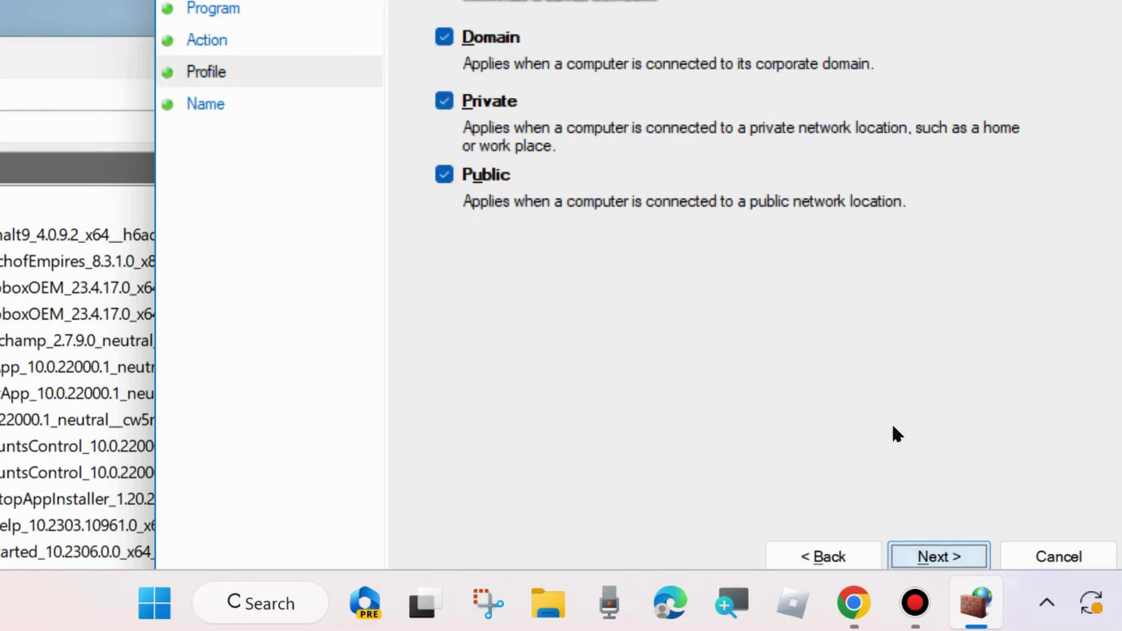
{"action": "left_click_drag", "start_coordinate": [604, 1], "coordinate": [604, 123]}
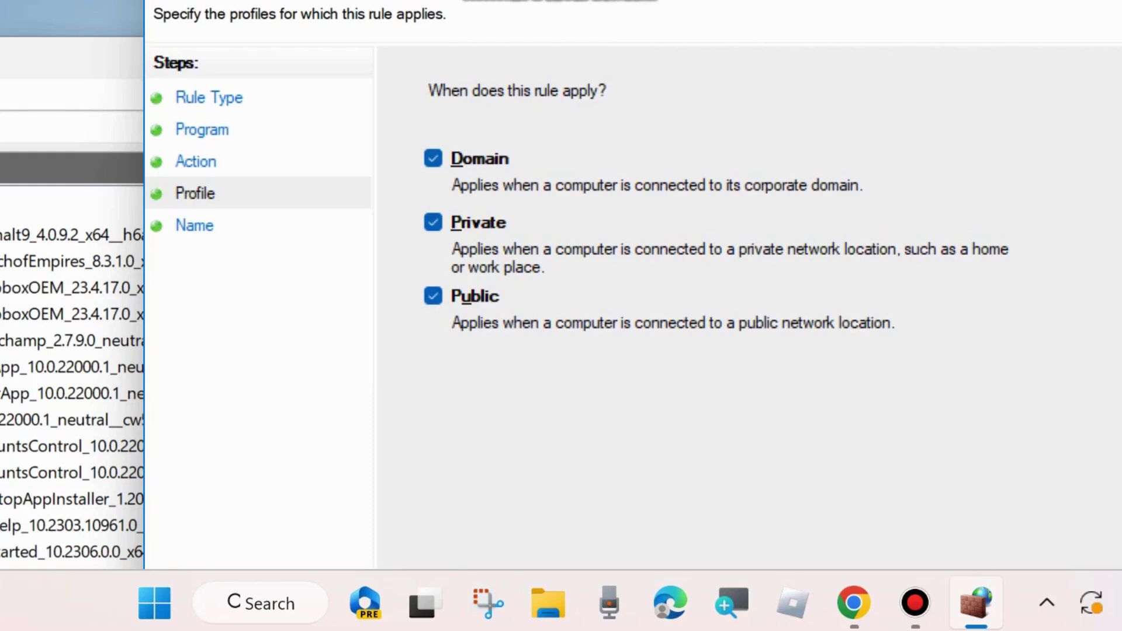
{"action": "left_click_drag", "start_coordinate": [584, 1], "coordinate": [558, 1]}
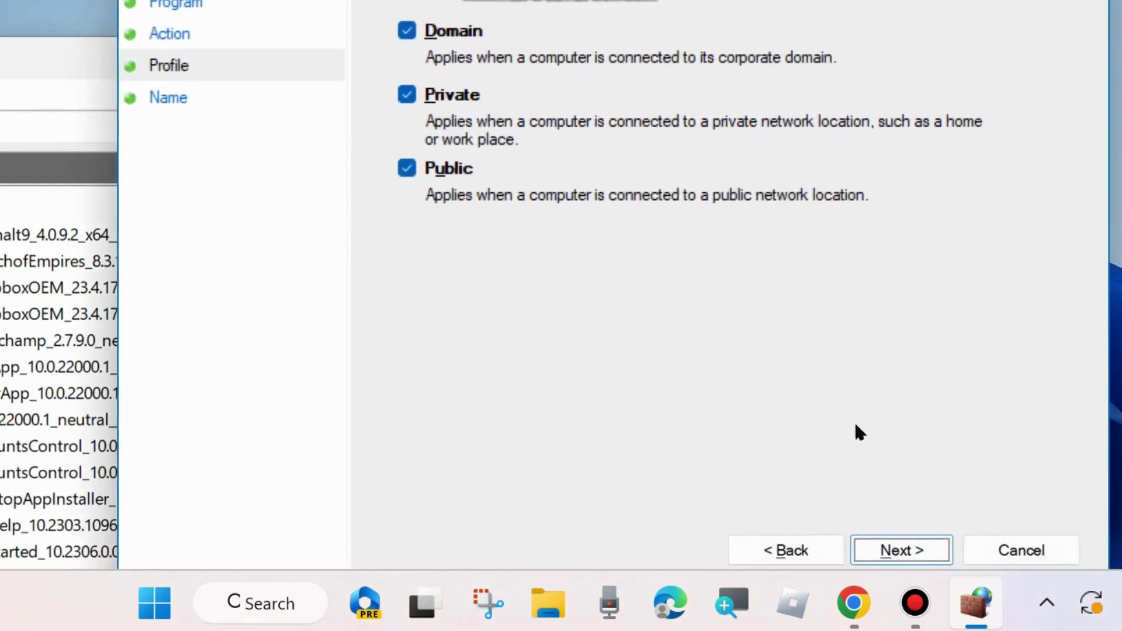
Name the rule 'block out look', finish the wizard, and close the firewall console
{"action": "left_click", "coordinate": [914, 553]}
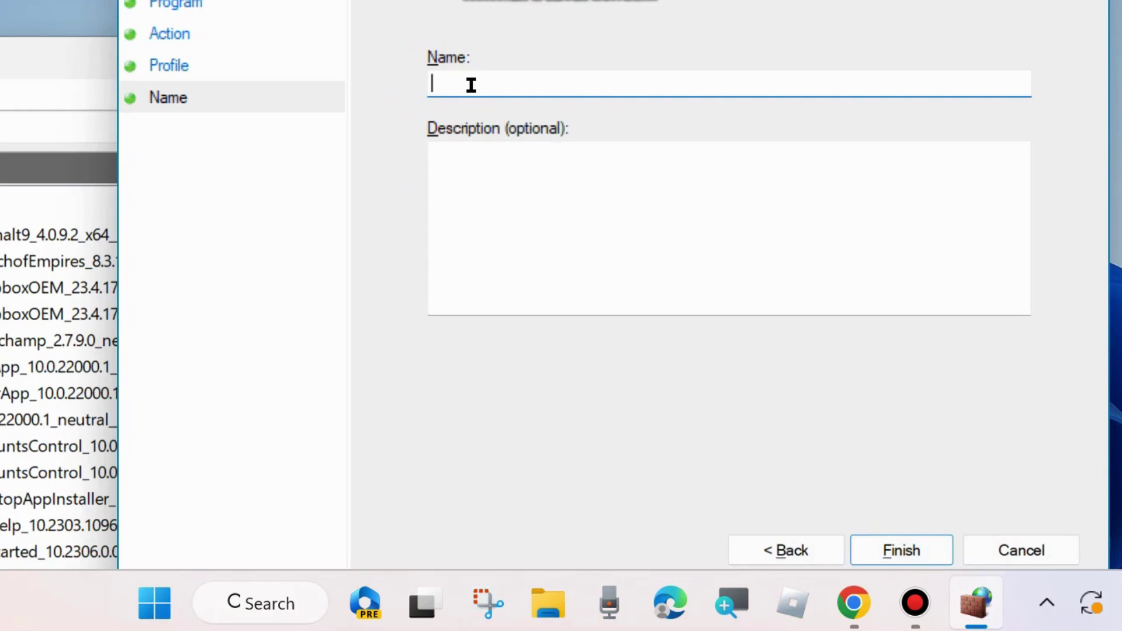
{"action": "type", "text": "block out look"}
{"action": "key", "text": "Return"}
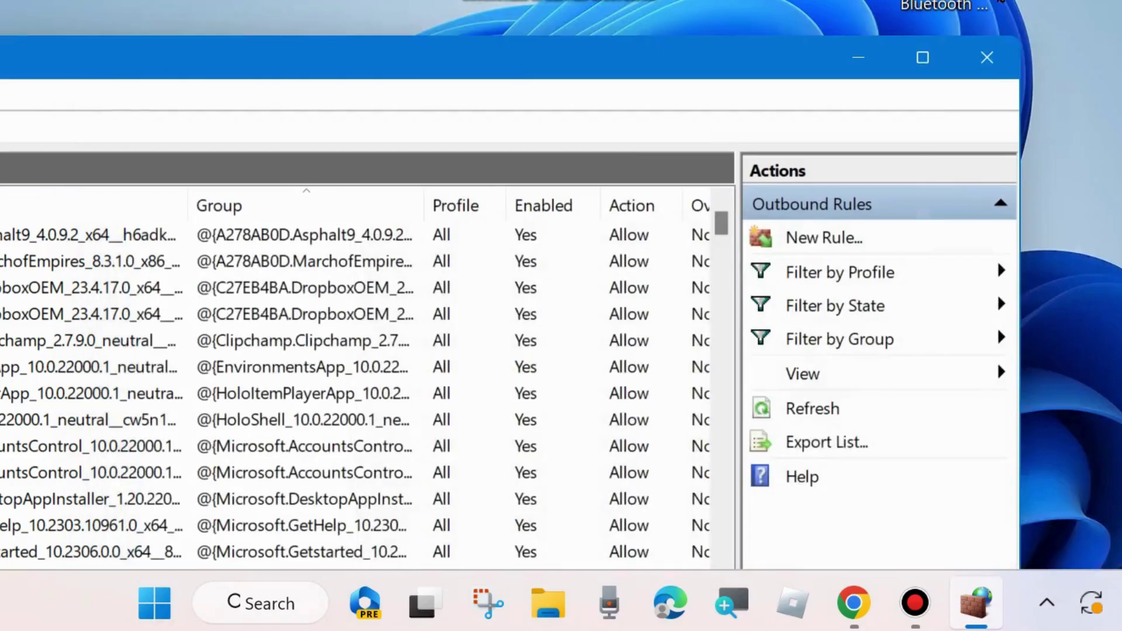
{"action": "left_click", "coordinate": [989, 55]}
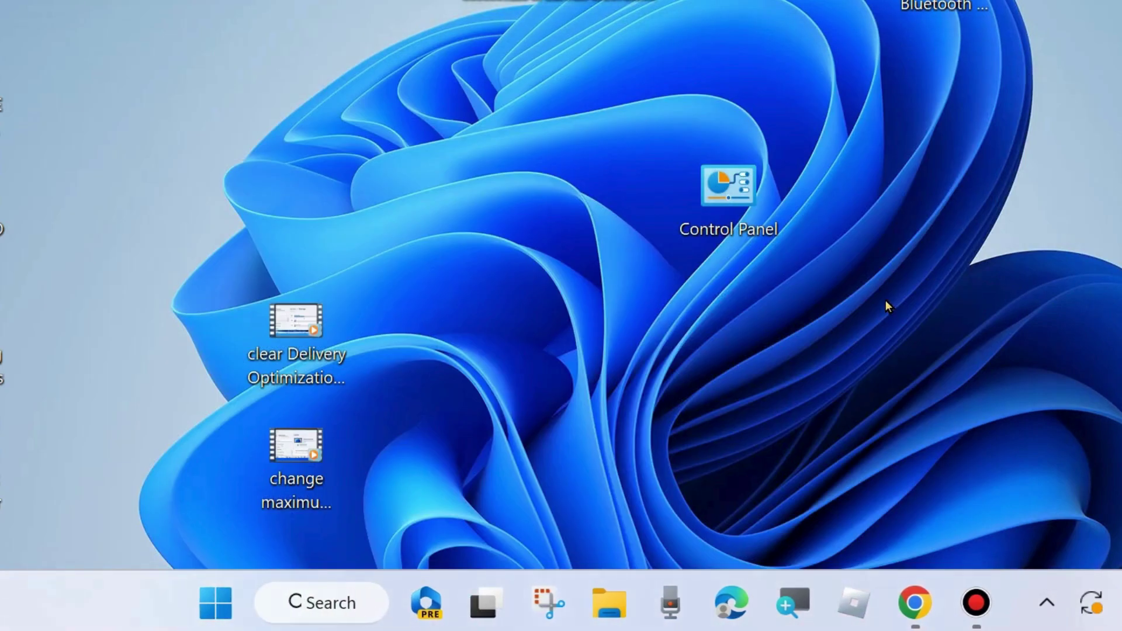
Launch Settings from the Start button's right-click menu and go to the Apps page
{"action": "right_click", "coordinate": [204, 603]}
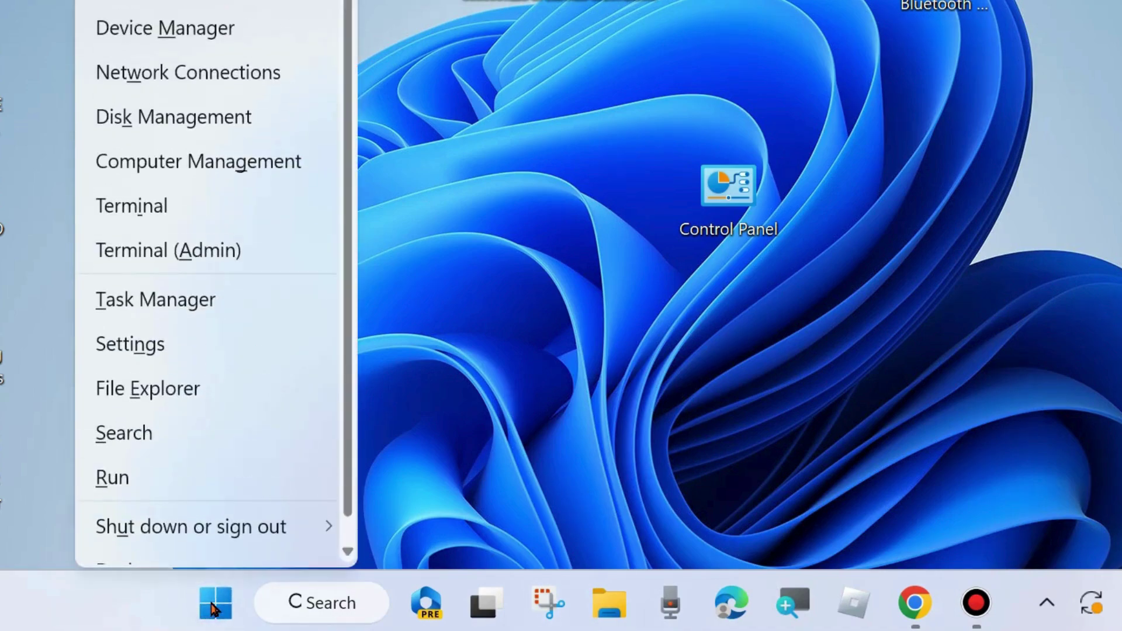
{"action": "left_click", "coordinate": [153, 347]}
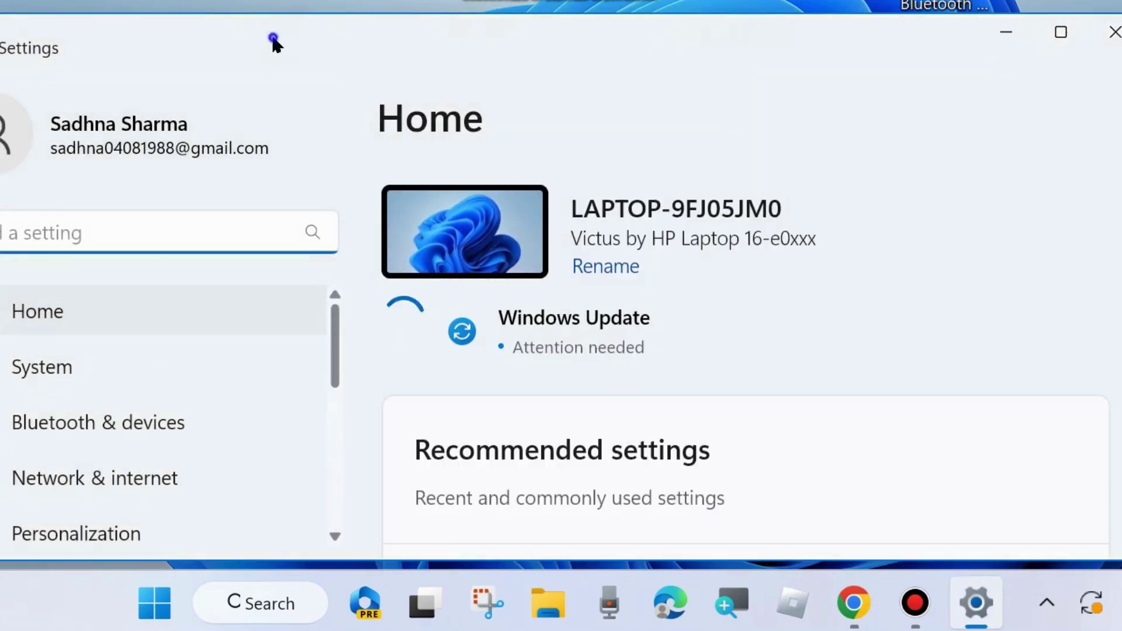
{"action": "left_click_drag", "start_coordinate": [275, 40], "coordinate": [427, 44]}
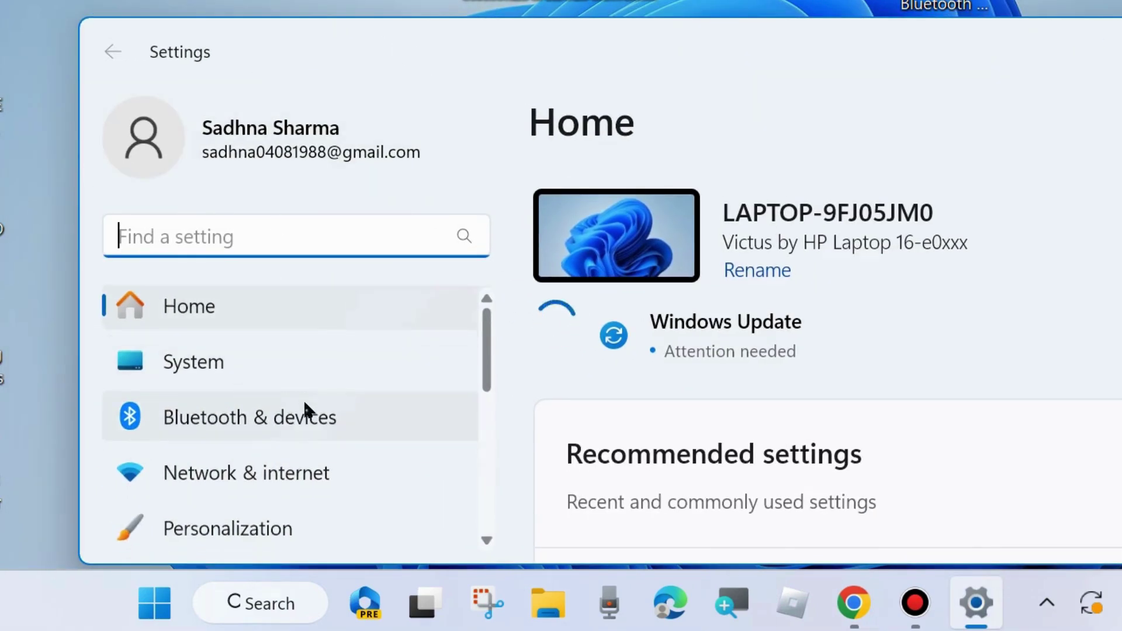
{"action": "scroll", "coordinate": [303, 412], "scroll_direction": "down", "scroll_amount": 3}
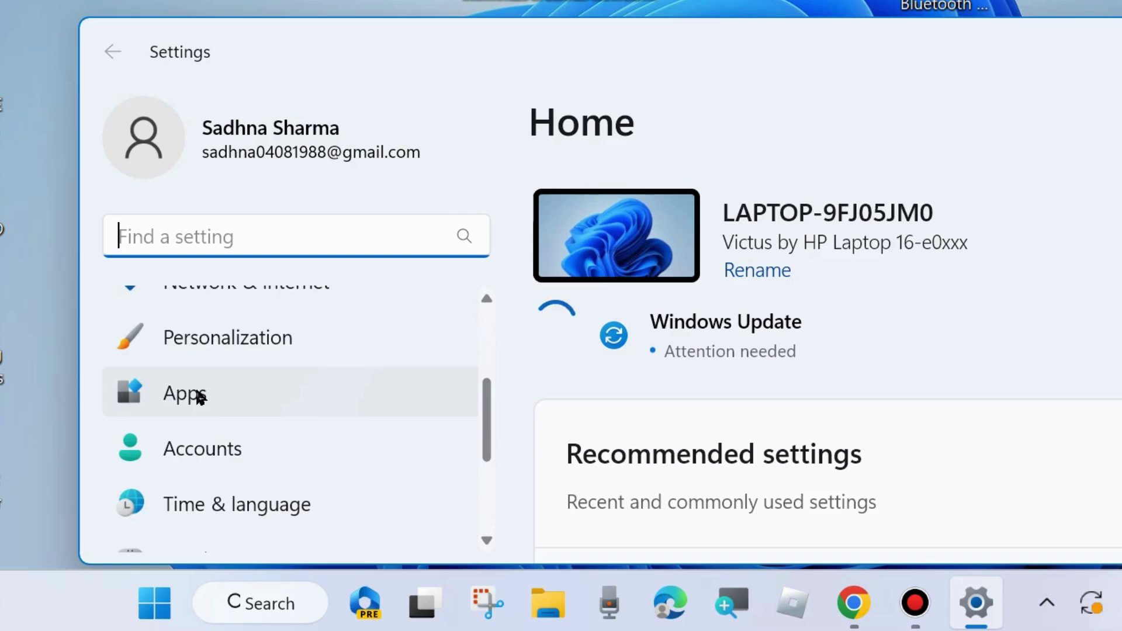
{"action": "left_click", "coordinate": [199, 396]}
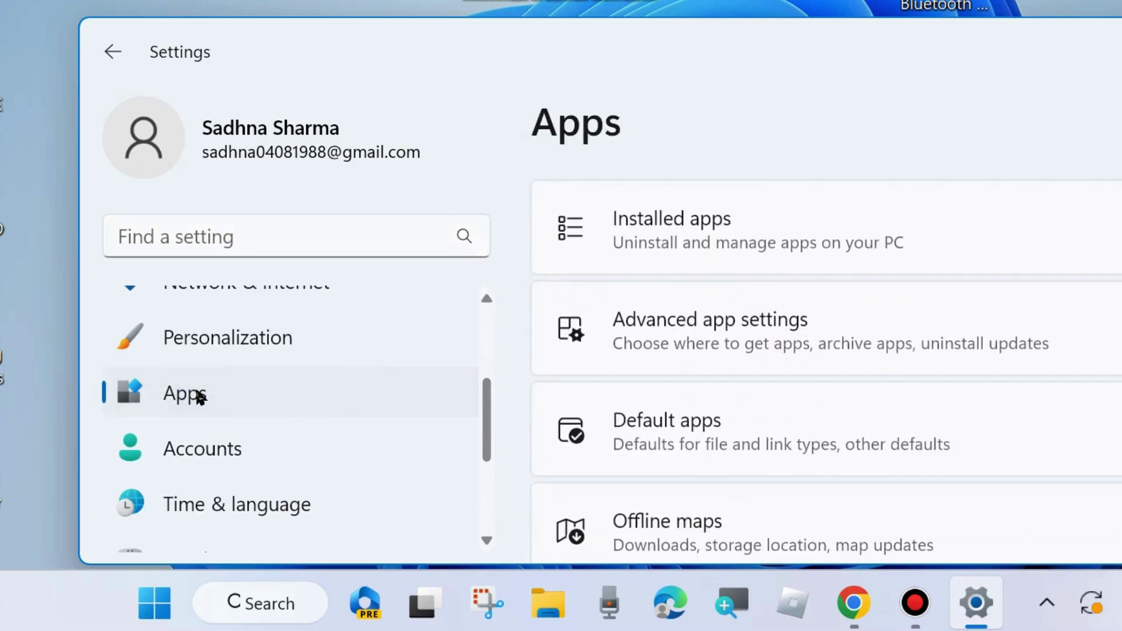
{"action": "left_click_drag", "start_coordinate": [924, 73], "coordinate": [760, 71]}
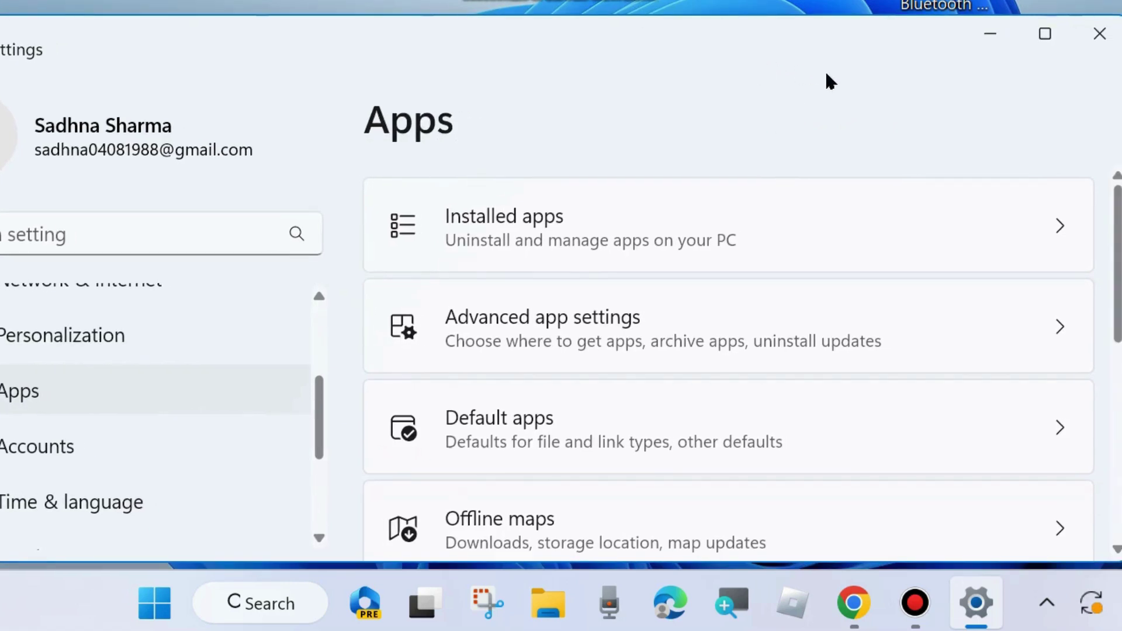
Search Installed apps for 'new', show Outlook (new)'s uninstall menu, then close Settings
{"action": "left_click", "coordinate": [522, 236]}
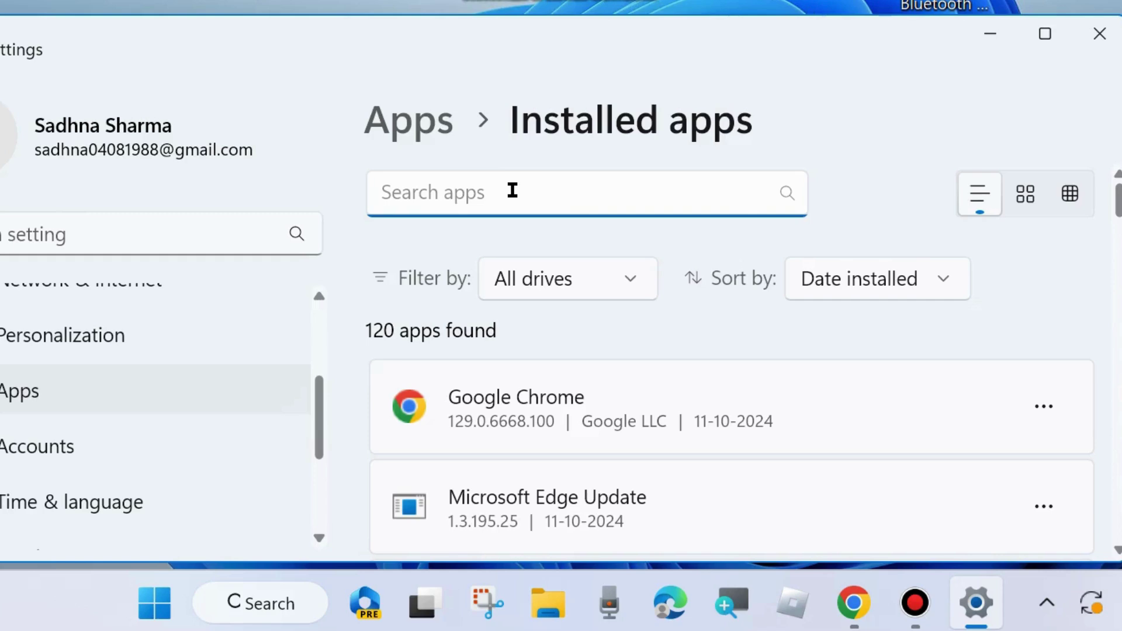
{"action": "type", "text": "new"}
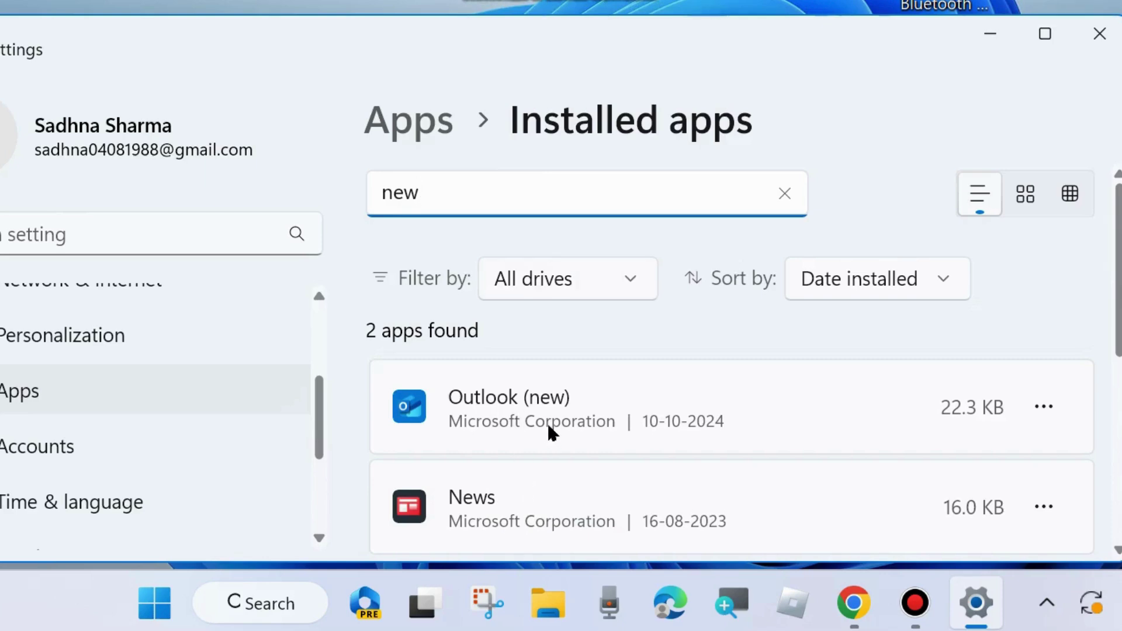
{"action": "left_click", "coordinate": [1045, 409]}
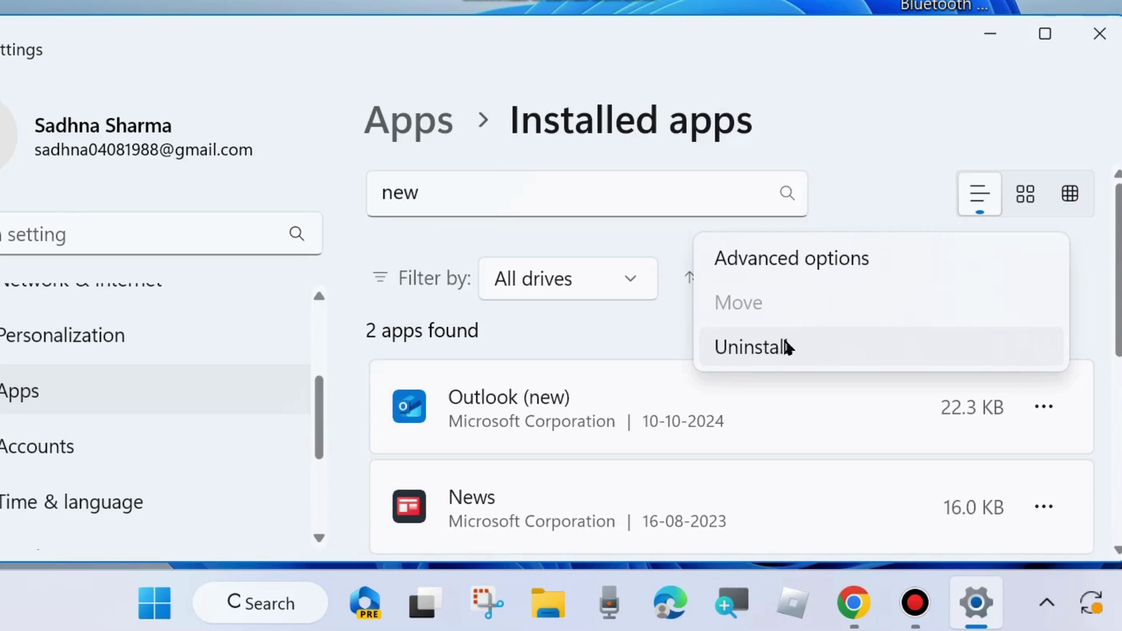
{"action": "left_click", "coordinate": [1099, 33]}
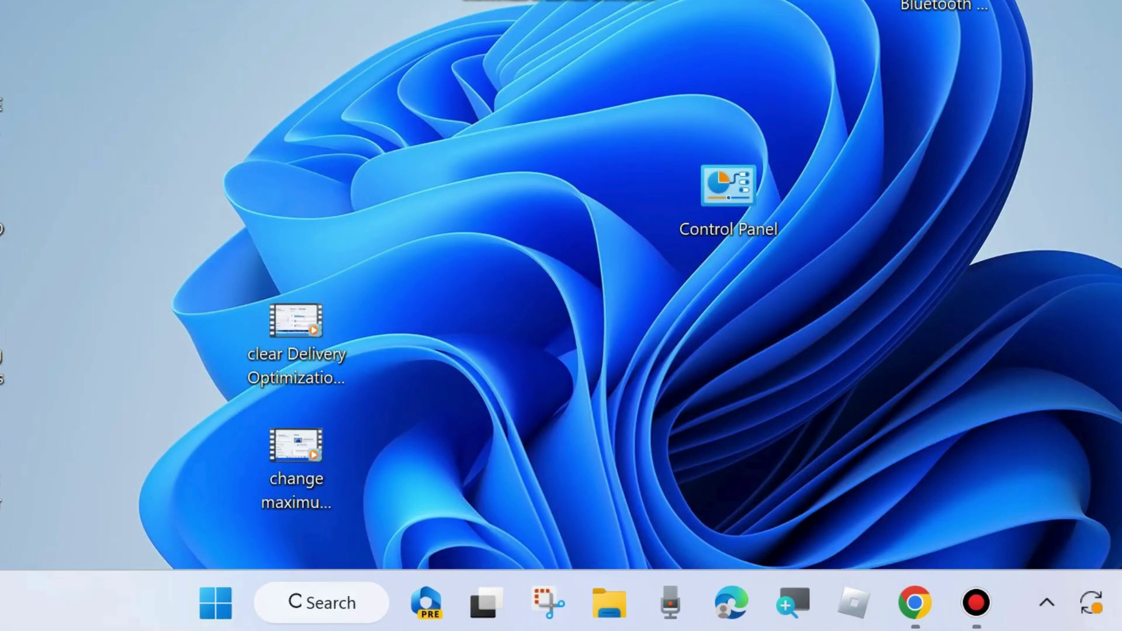